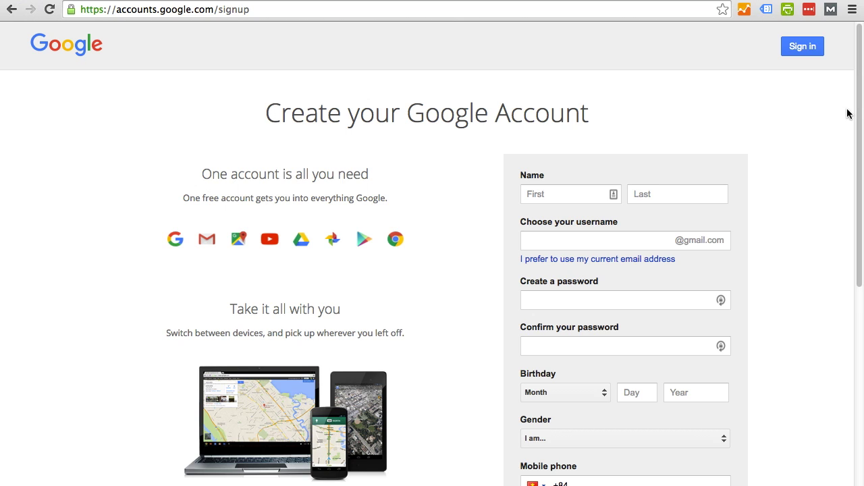
Highlight the 'Create your Google Account' heading and the page address, then deselect them.
drag(267, 110, 587, 104)
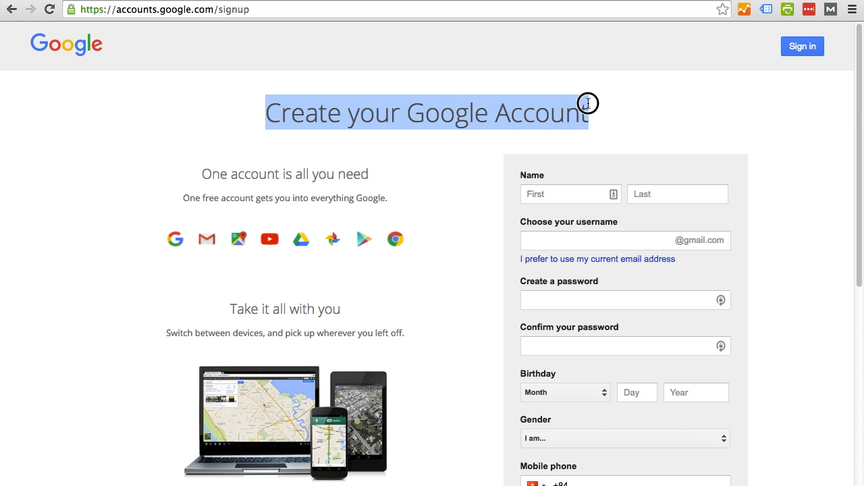
click(617, 108)
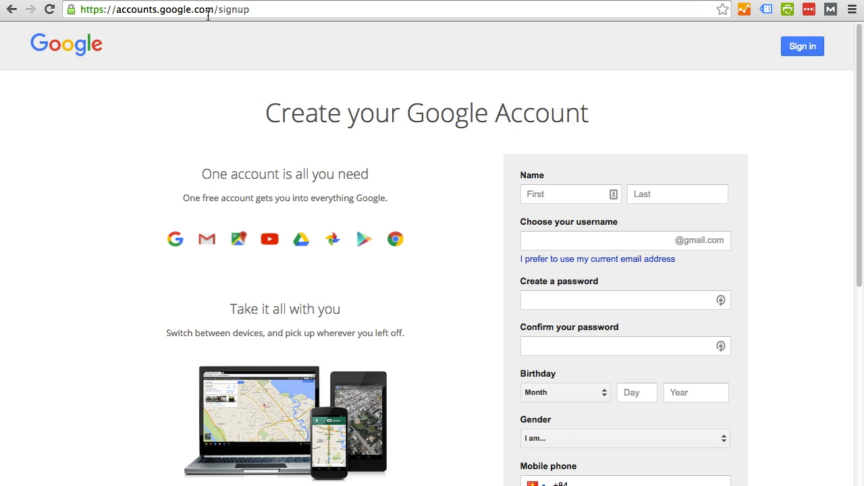
drag(115, 10, 250, 10)
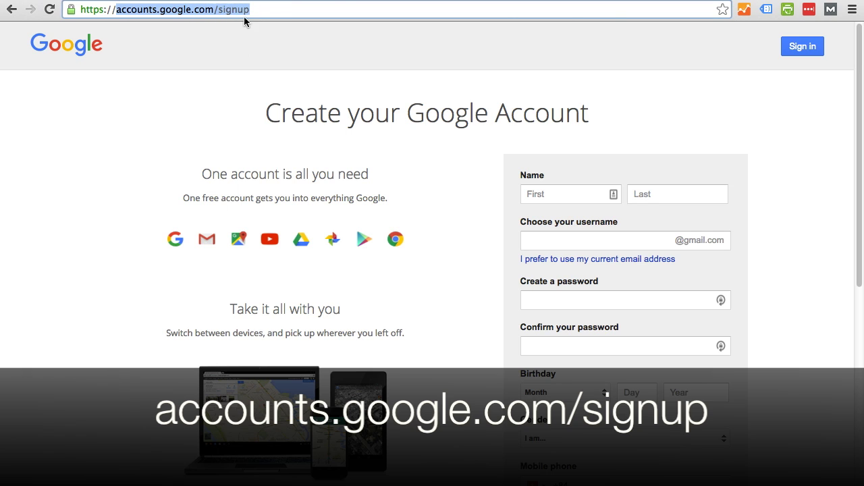
click(604, 87)
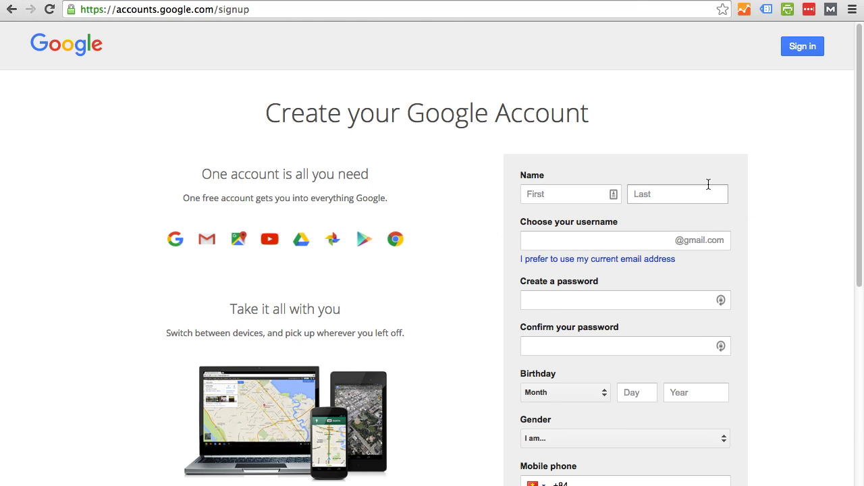
Enter the first name, last name and chosen Gmail username, leaving the password field next.
click(571, 193)
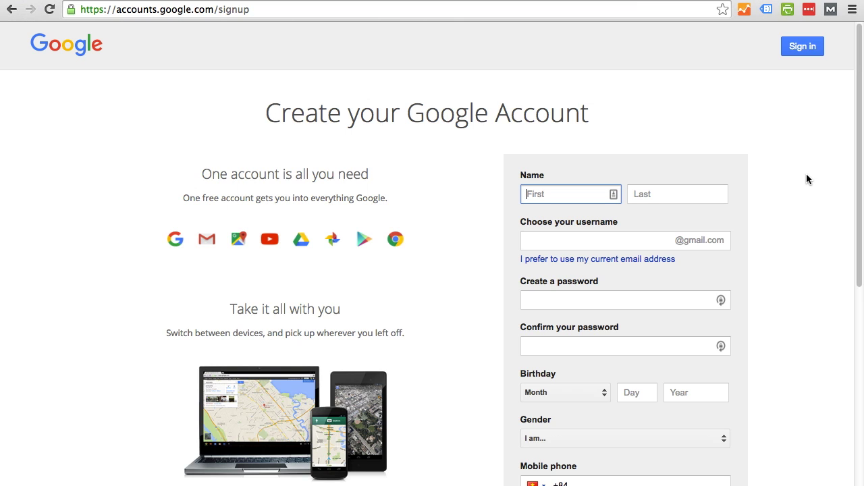
text(John)
key(Tab)
text(Smit)
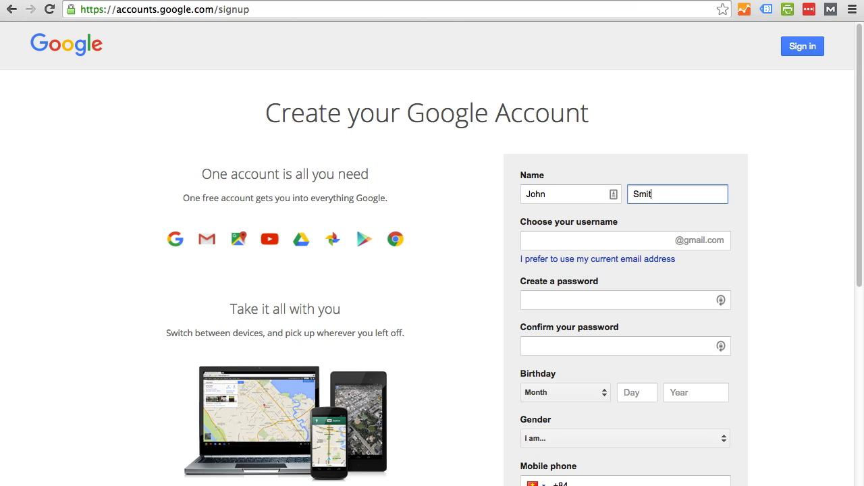
text(h)
key(Tab)
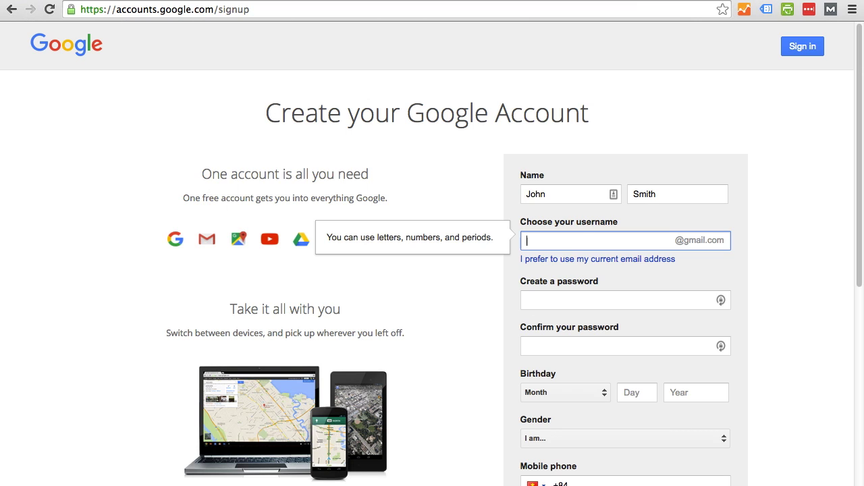
key(Tab)
key(Tab)
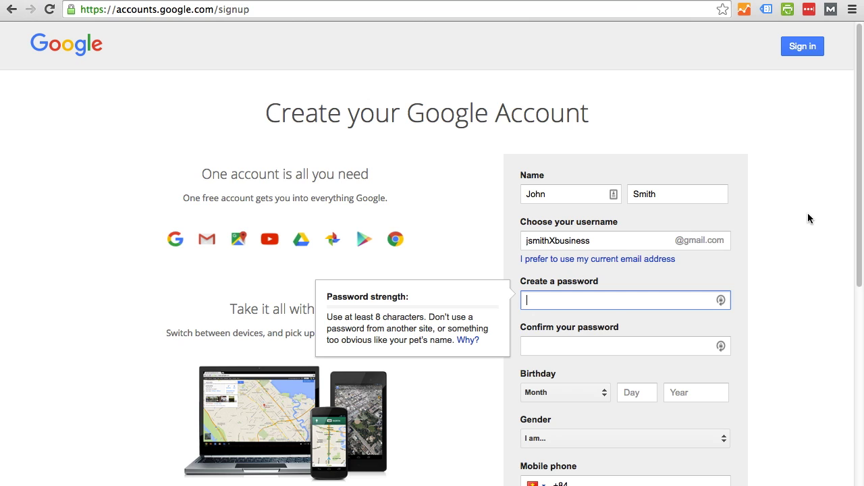
click(809, 10)
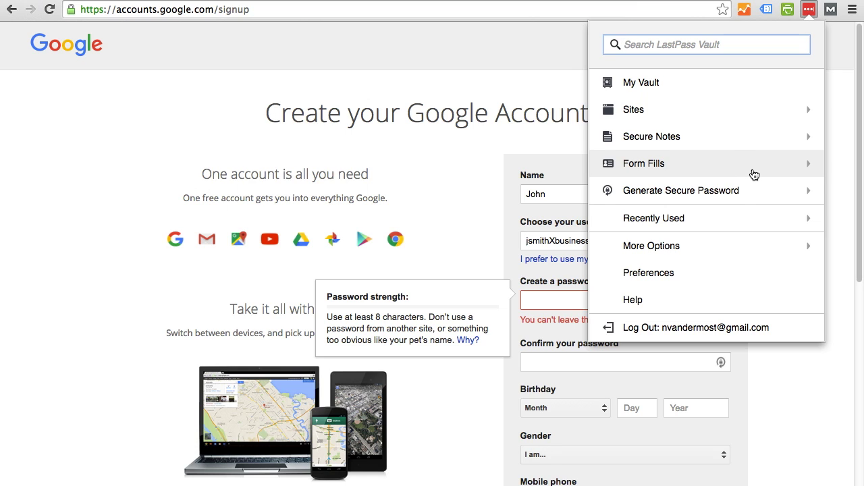
Generate a 12-character LastPass password and paste it into both password fields.
click(727, 196)
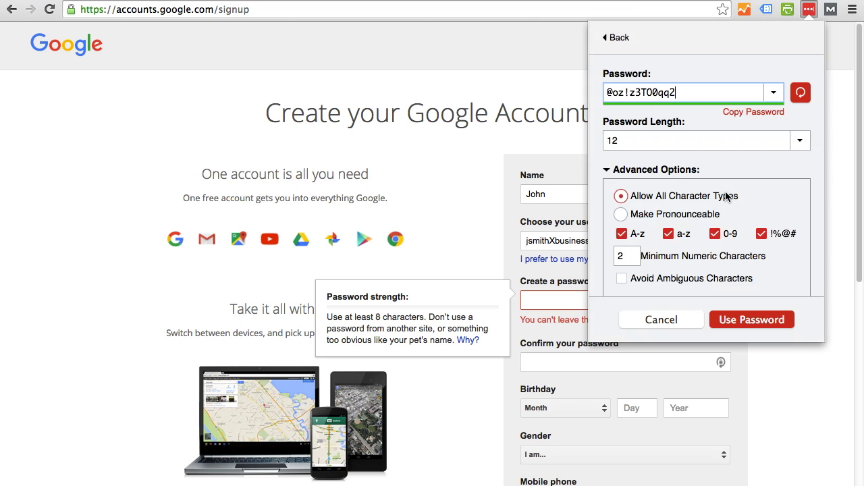
click(704, 90)
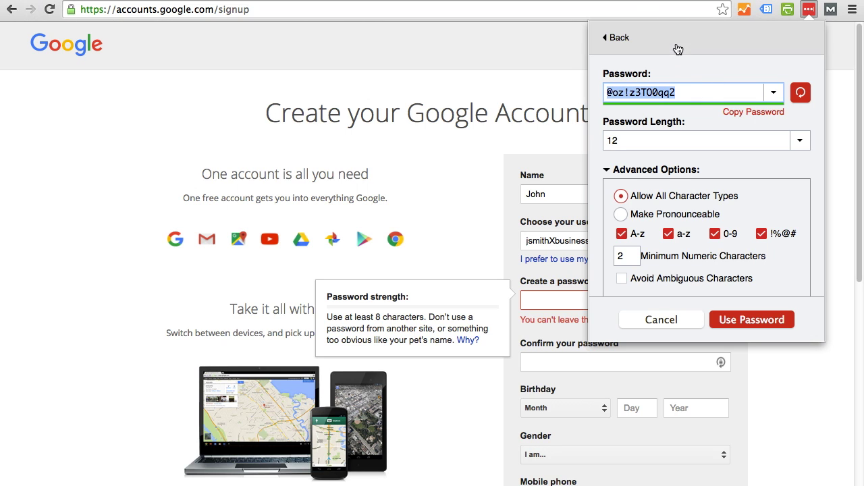
click(661, 319)
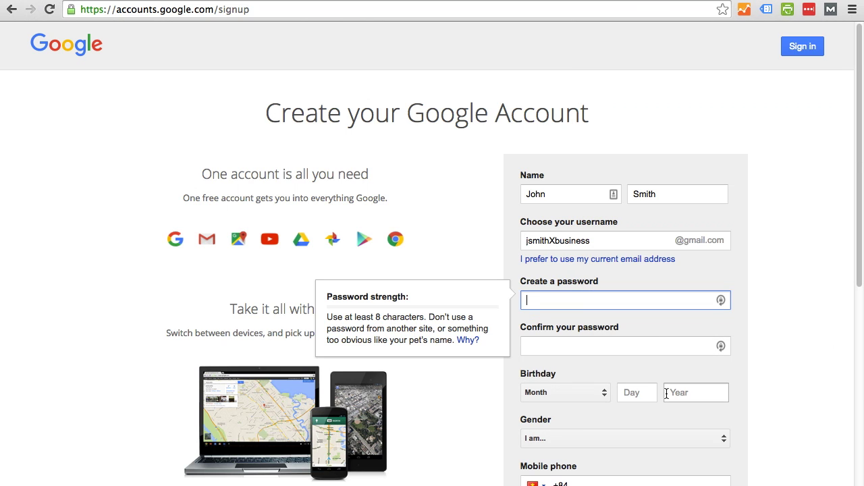
key(ctrl+v)
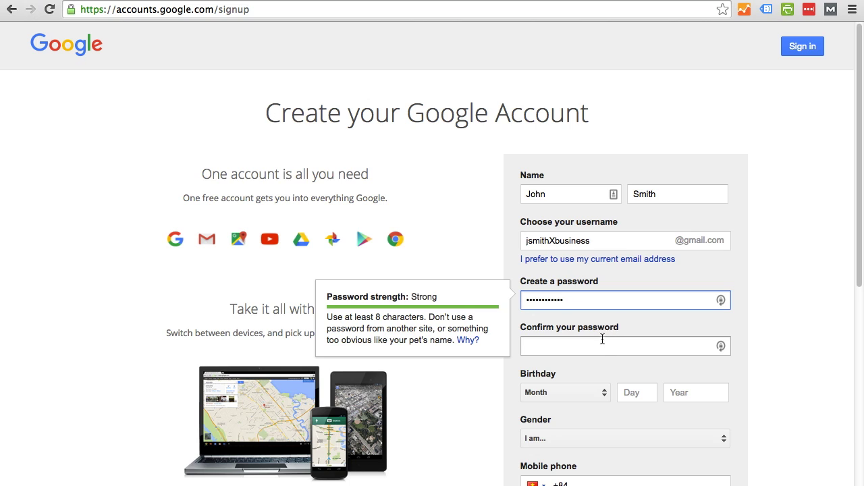
click(603, 339)
key(ctrl+v)
click(713, 324)
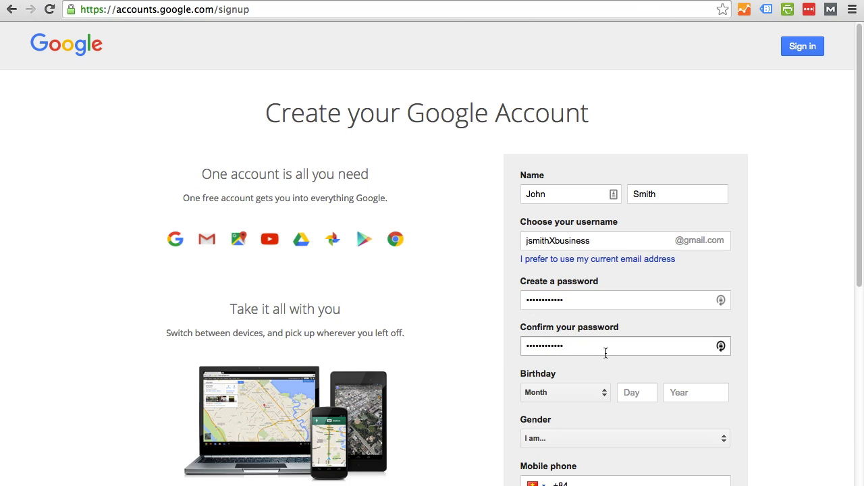
Set the birthday to February 4, 1984.
scroll(793, 318, down, 5)
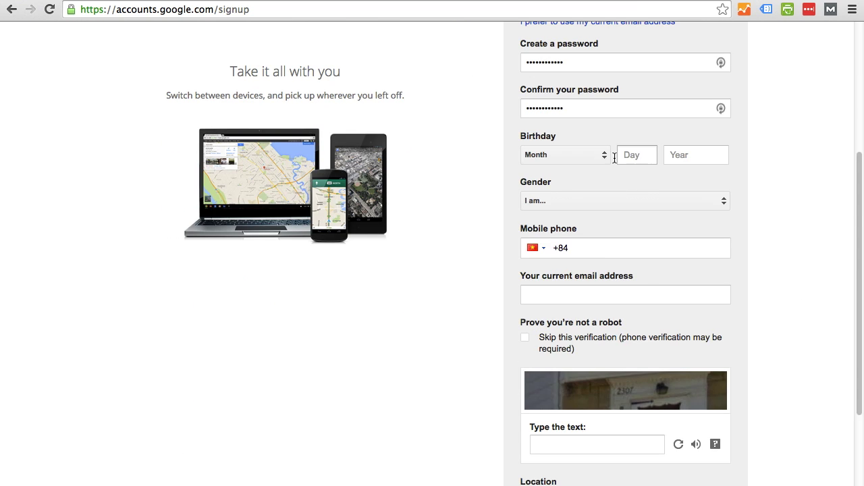
click(592, 156)
click(593, 181)
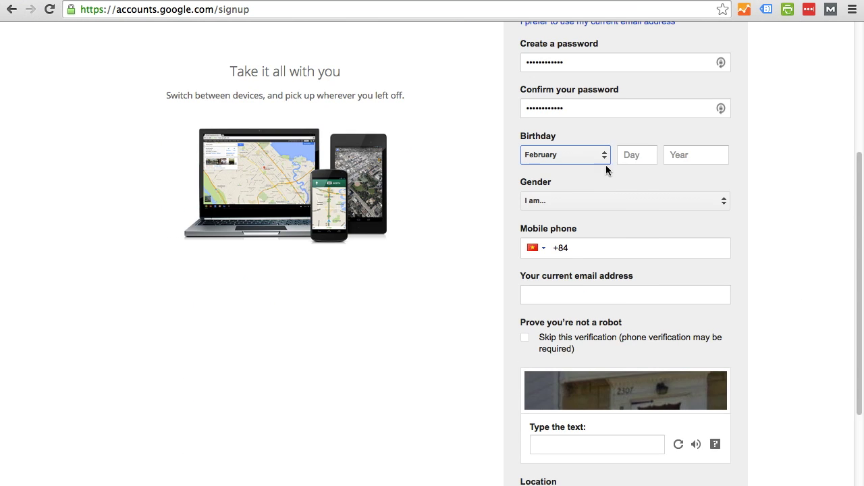
click(632, 156)
text(4)
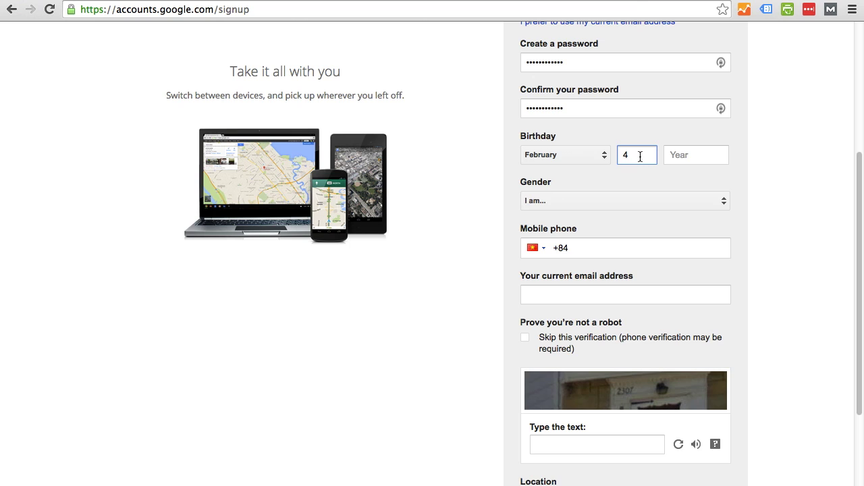
click(683, 156)
text(19)
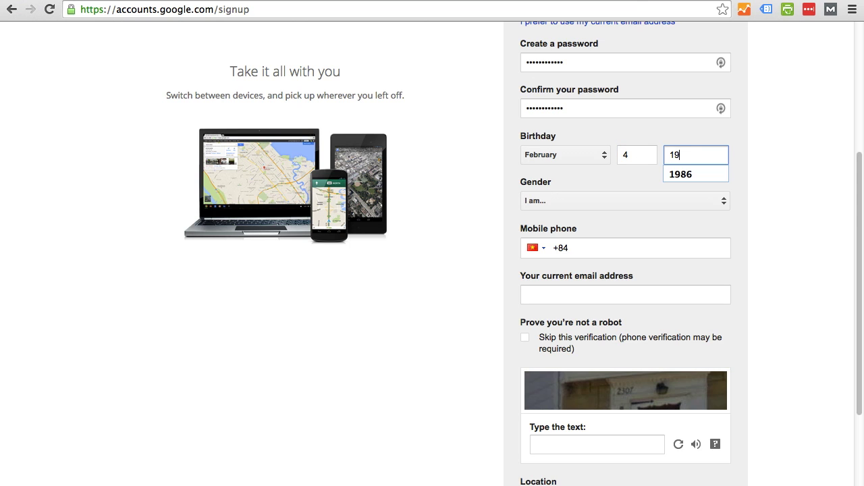
text(84)
Choose Male as the gender and move into the Mobile phone field.
click(658, 205)
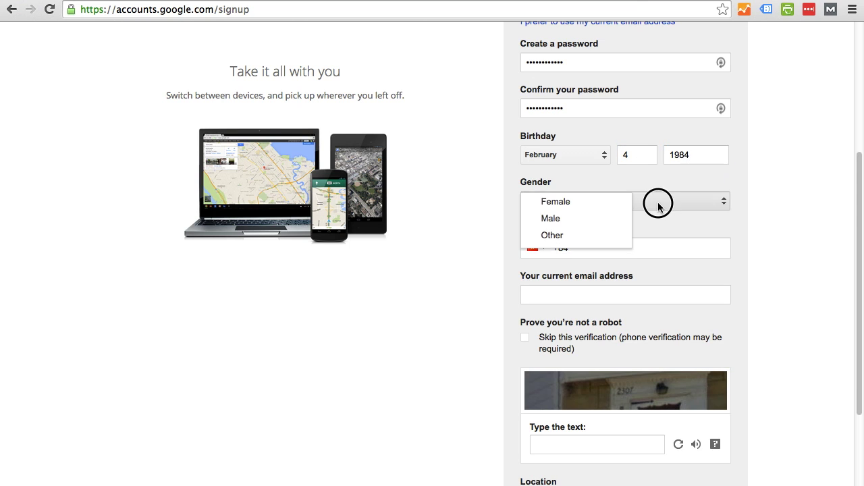
click(579, 218)
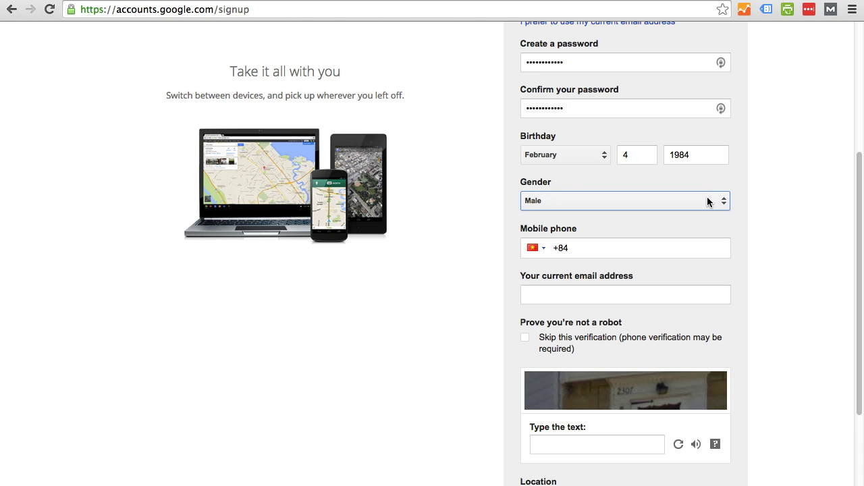
scroll(743, 209, down, 1)
click(635, 226)
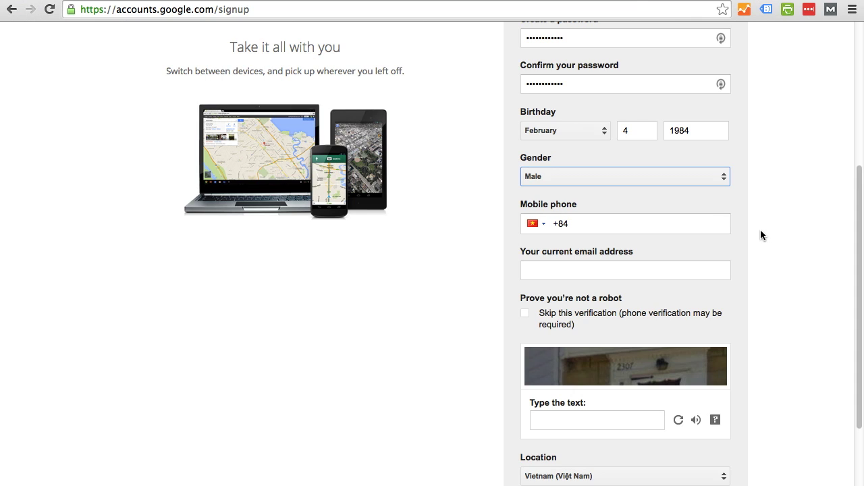
scroll(761, 231, down, 2)
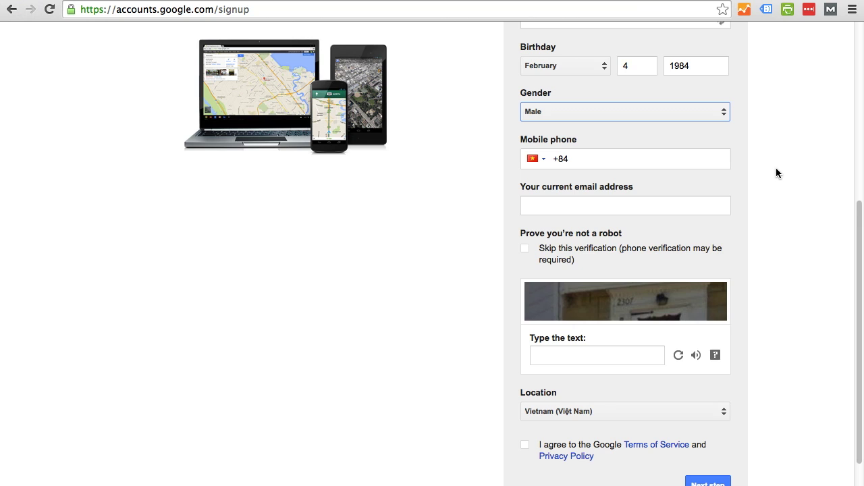
Switch the phone country to United States (+1) and enter the mobile number.
click(638, 162)
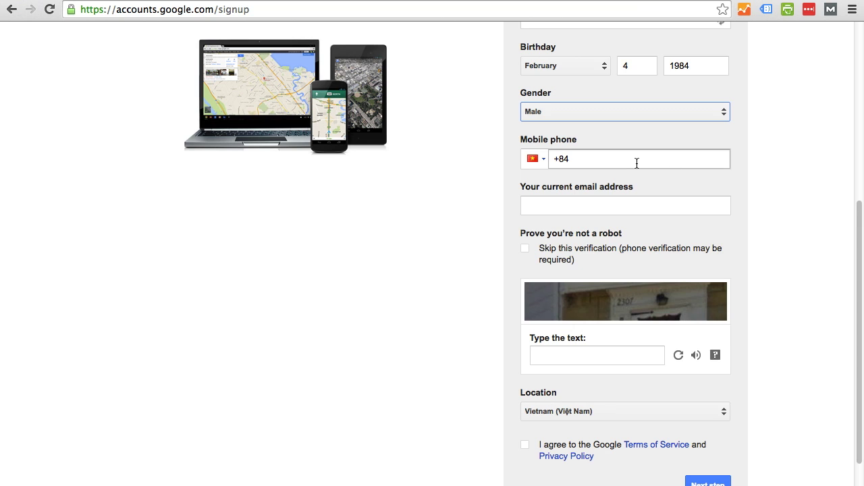
click(538, 160)
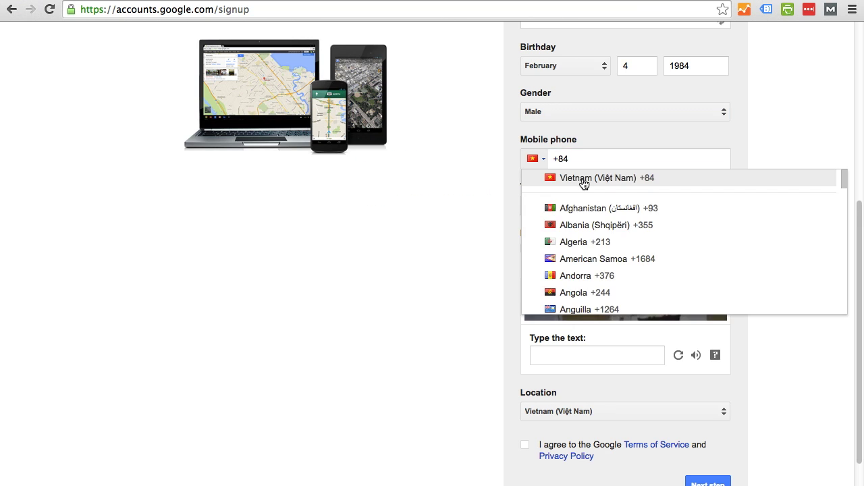
drag(841, 186, 841, 315)
scroll(765, 291, up, 3)
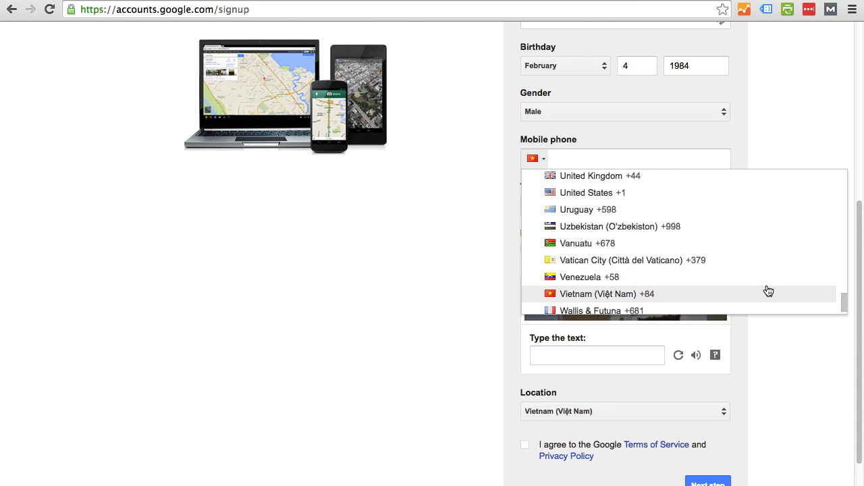
click(735, 191)
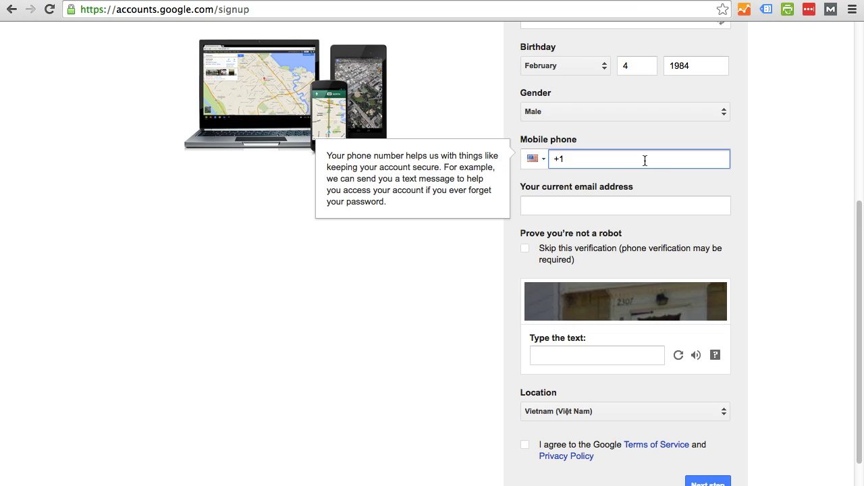
Fill in the current Hotmail email address, correcting a typo along the way.
key(Tab)
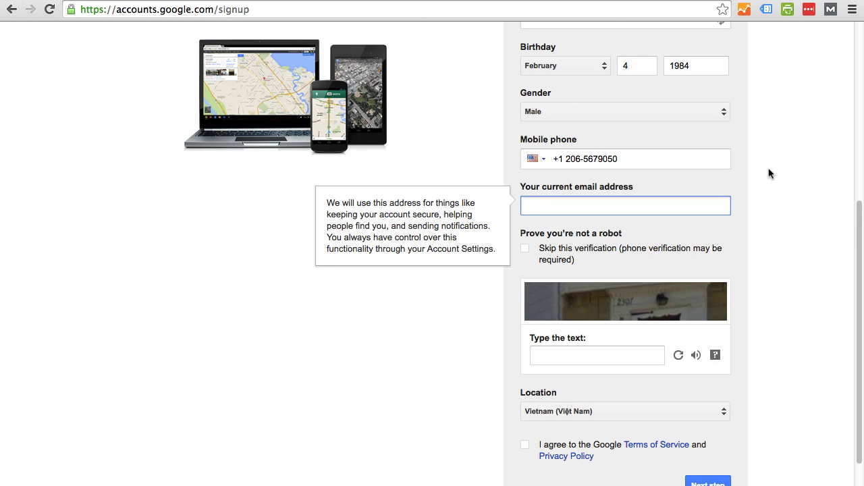
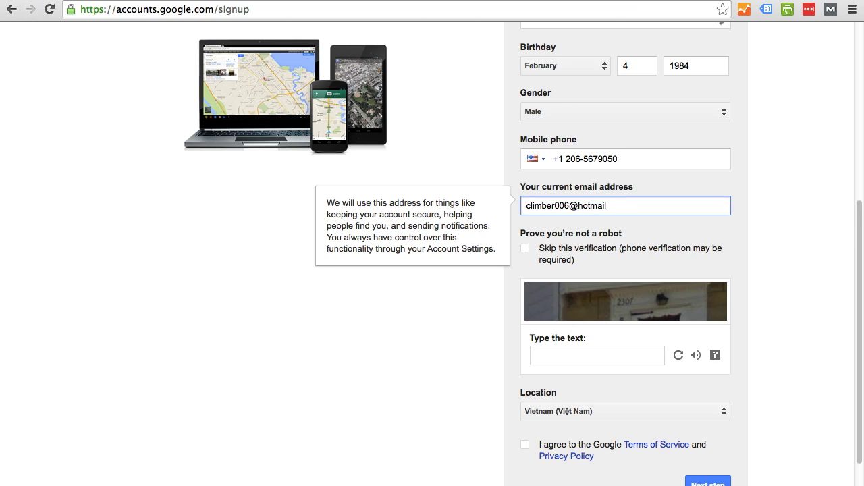
key(Tab)
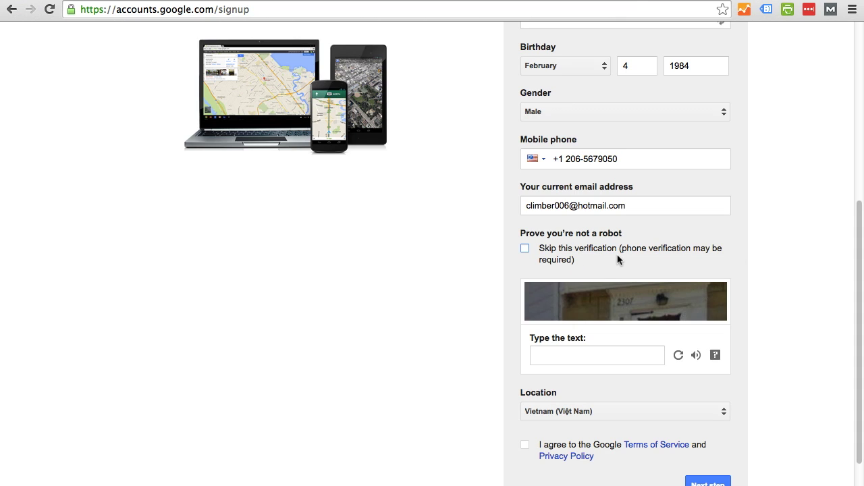
Skip robot verification, set location to United States, accept the Terms, and submit the form.
click(526, 251)
click(525, 271)
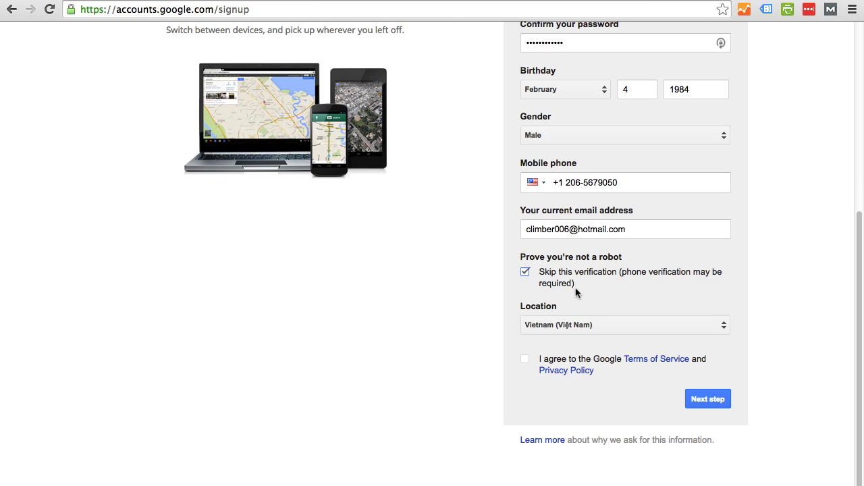
click(682, 325)
scroll(661, 378, down, 20)
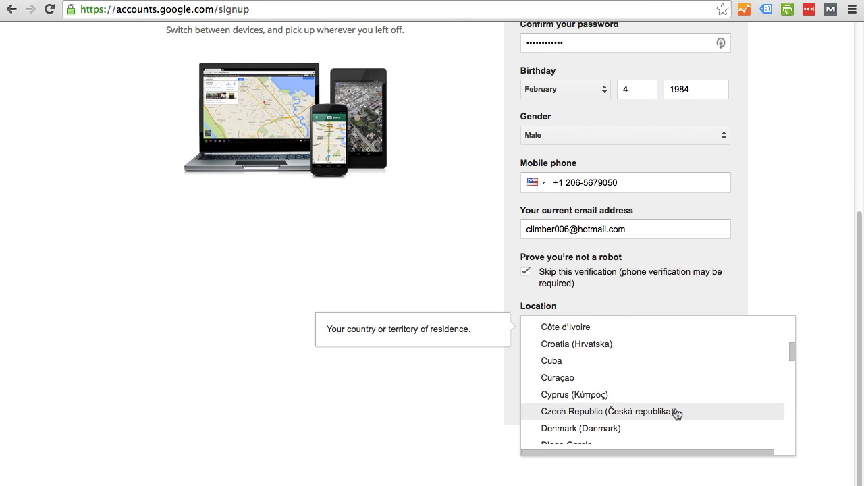
scroll(677, 396, down, 15)
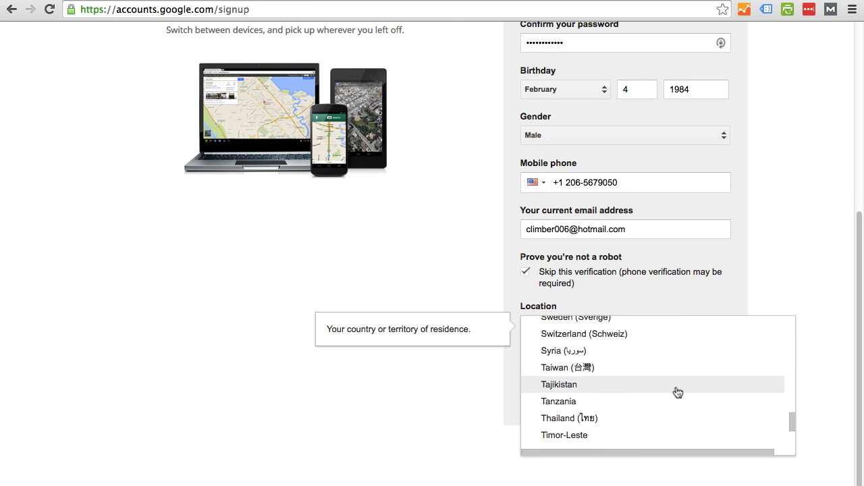
scroll(675, 391, up, 5)
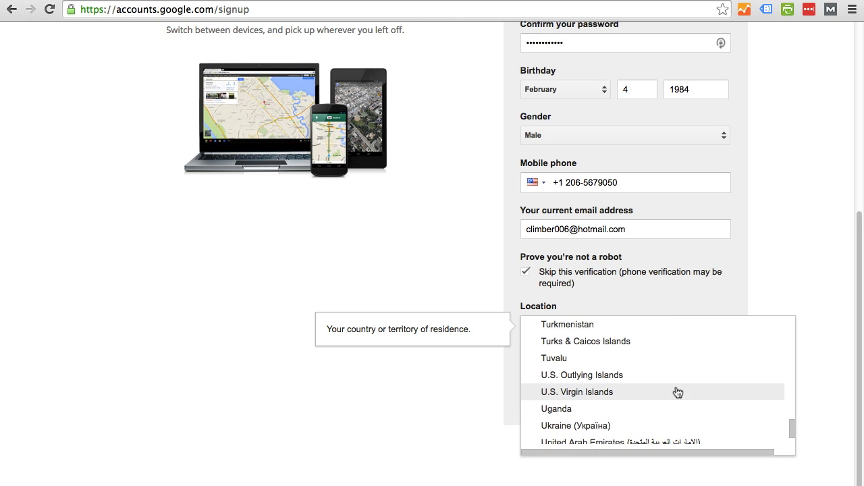
click(680, 426)
click(524, 359)
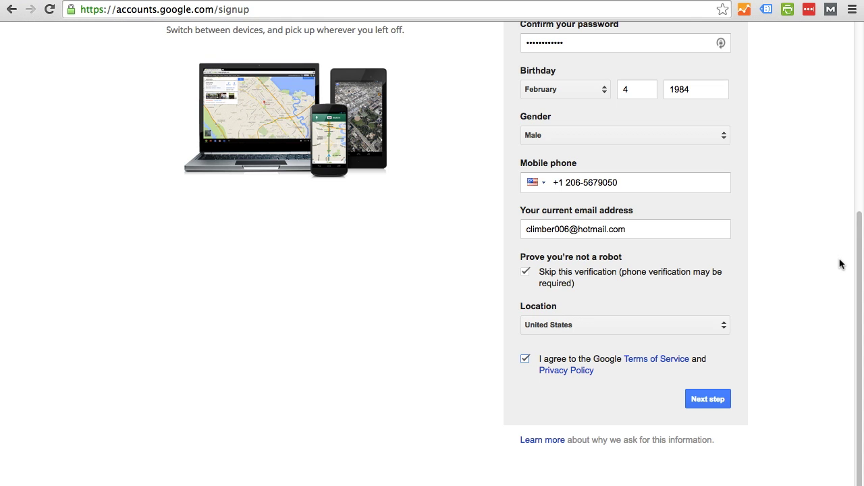
click(715, 401)
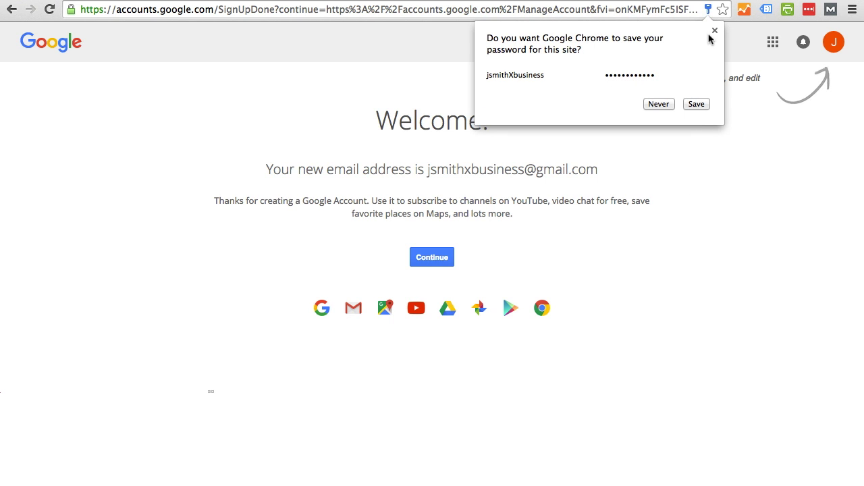
Dismiss Chrome's save-password offer on the Welcome page.
click(714, 31)
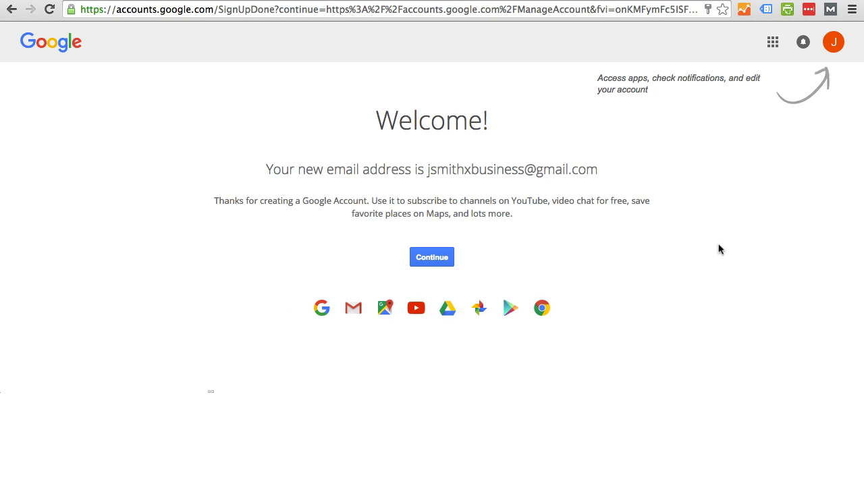
click(774, 46)
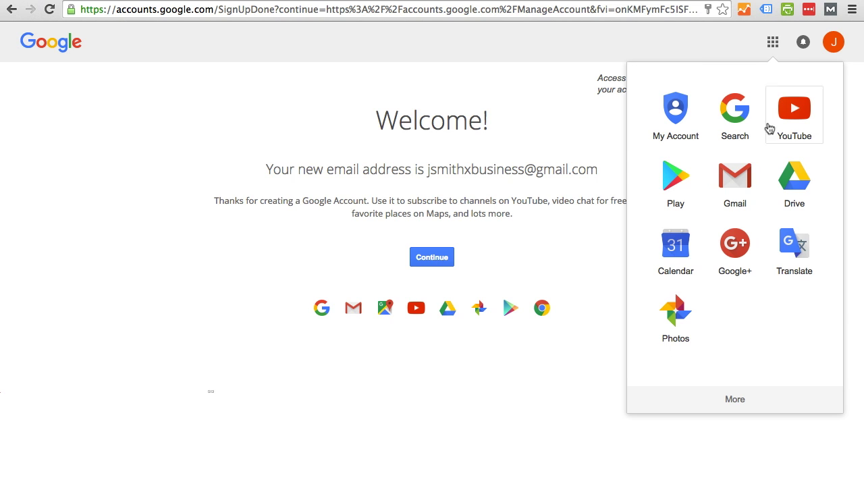
Expand the Google apps panel with More and scroll back to its top.
click(742, 404)
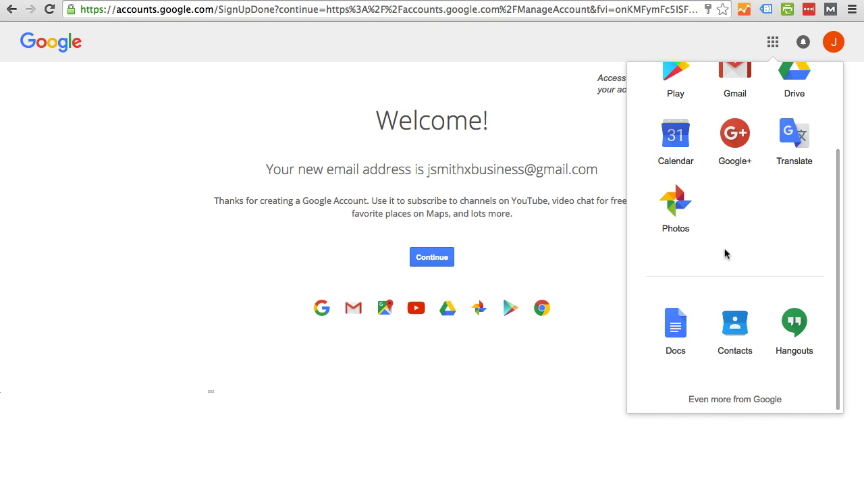
scroll(746, 234, up, 3)
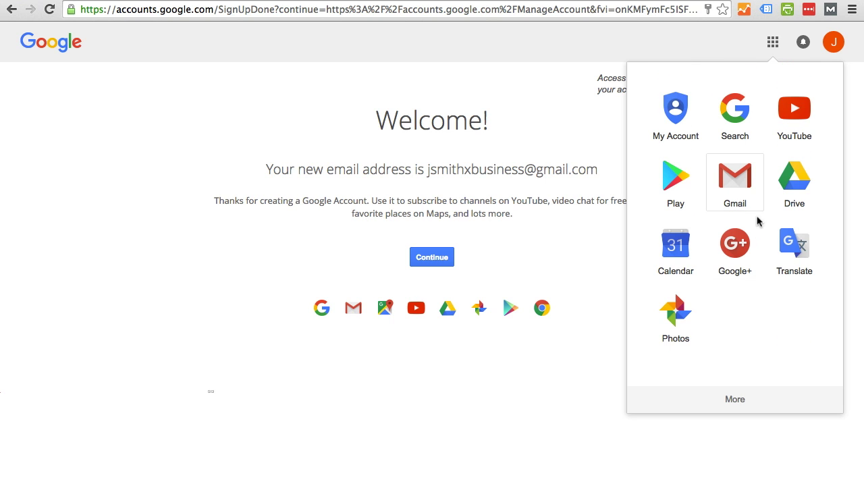